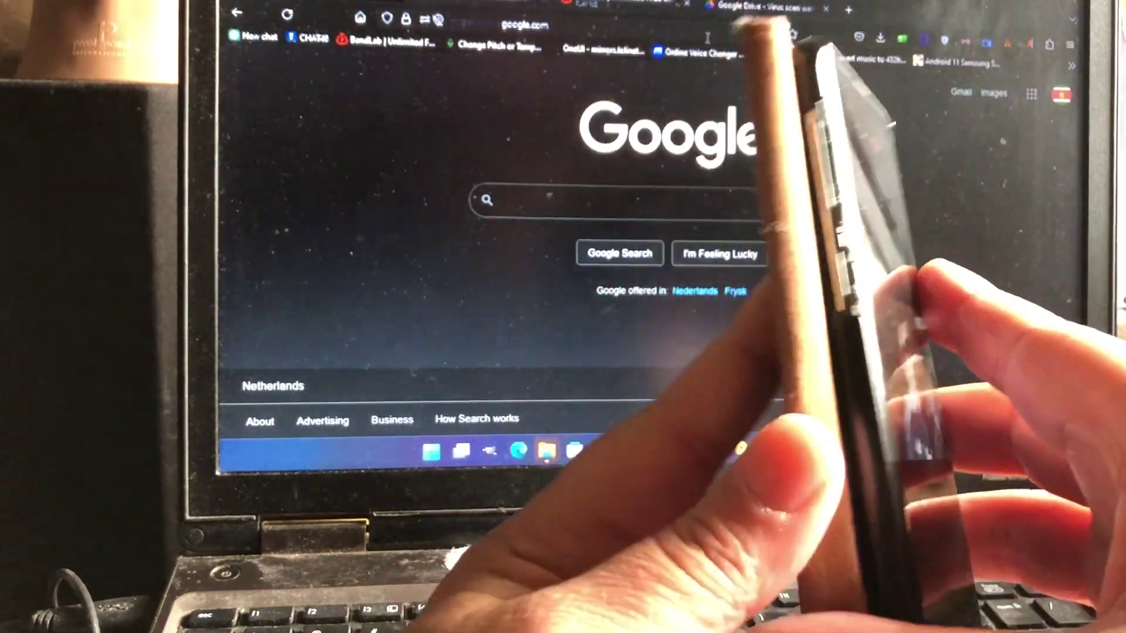
pyautogui.click(707, 33)
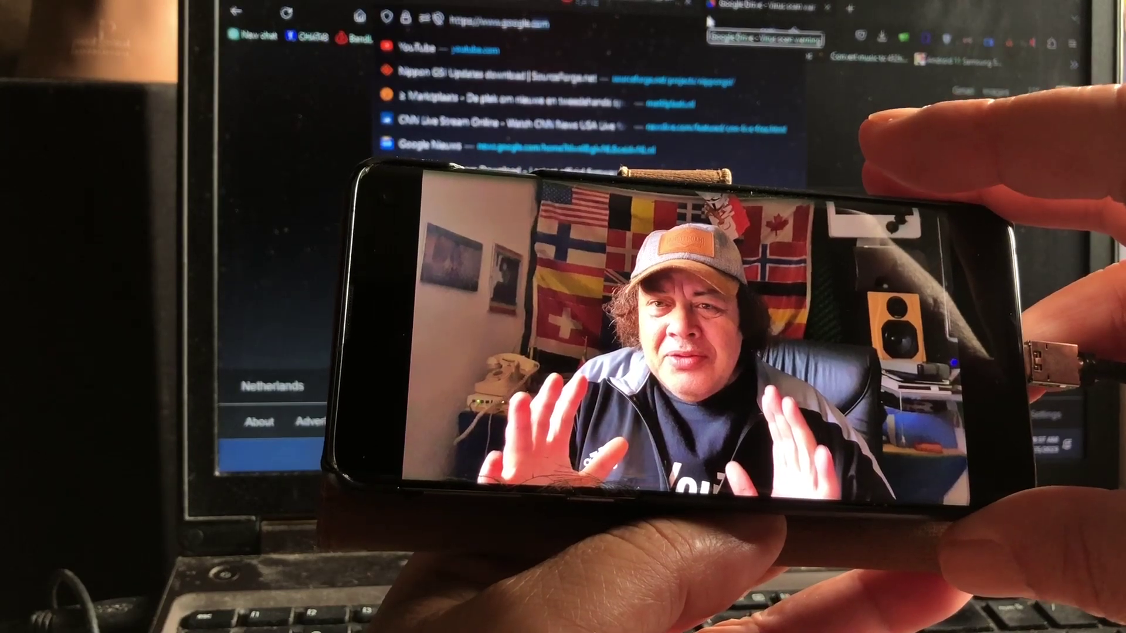
pyautogui.press('Return')
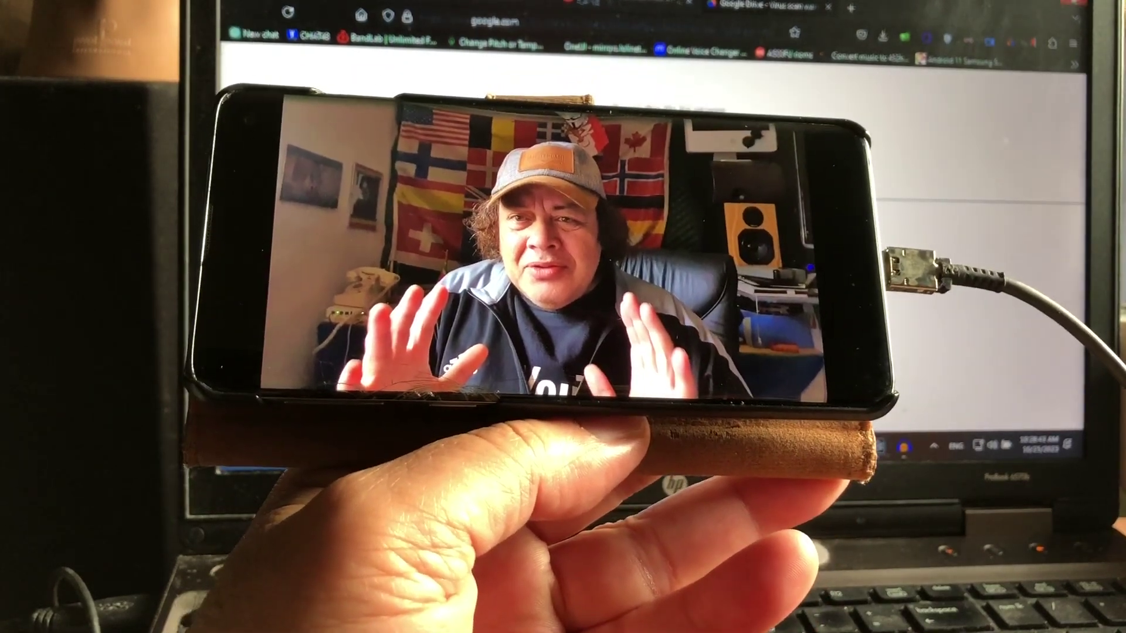
pyautogui.hotkey('alt', 'Tab')
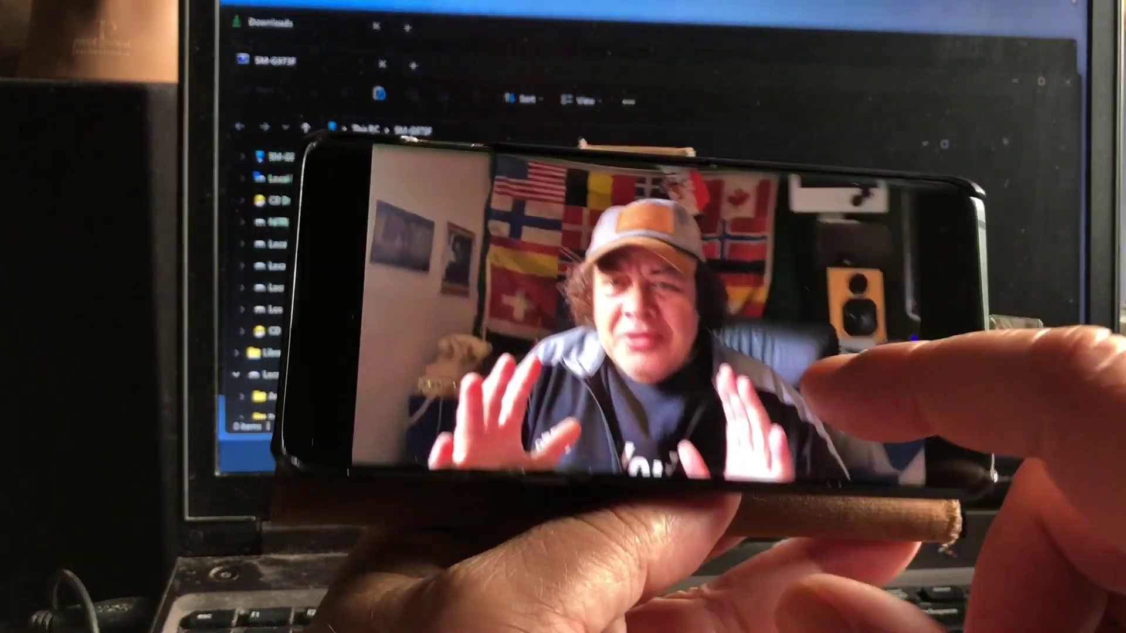